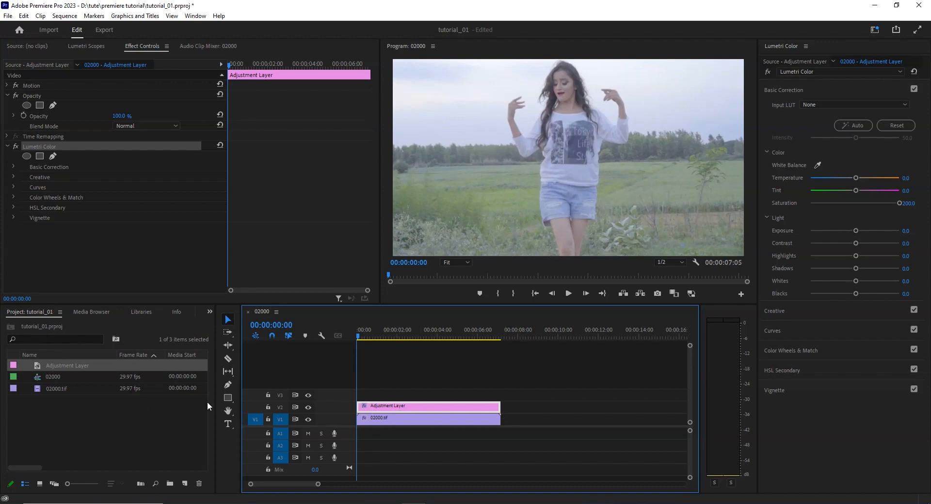
Remove the Lumetri Color effect from the adjustment layer and delete that layer from the timeline
{"action": "left_click", "coordinate": [31, 147]}
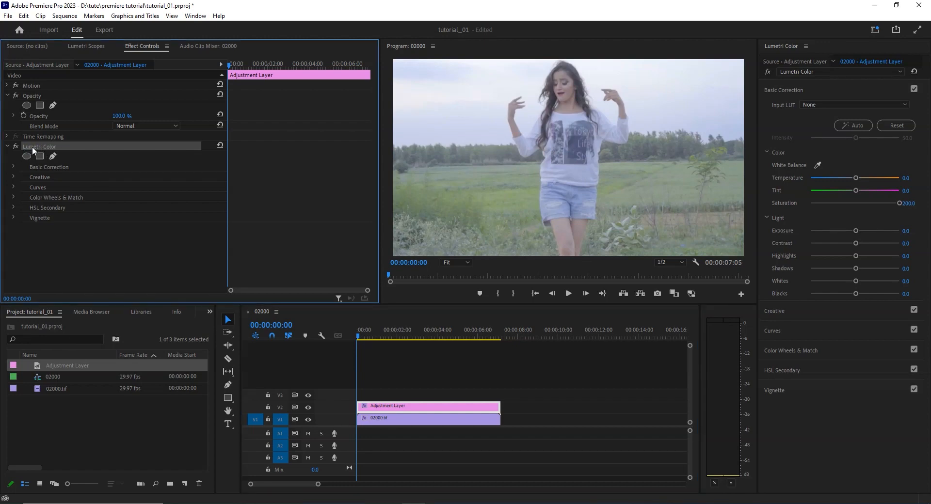
{"action": "key", "text": "Delete"}
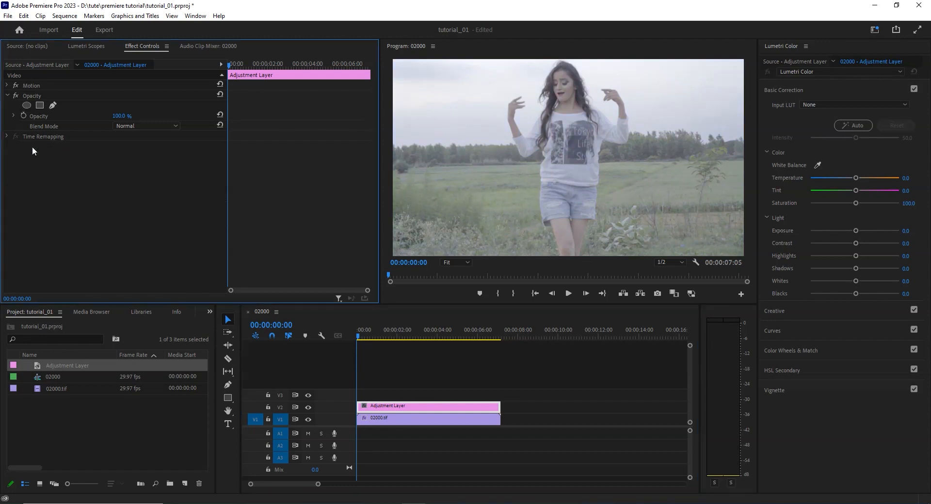
{"action": "left_click", "coordinate": [80, 409]}
{"action": "left_click", "coordinate": [364, 330]}
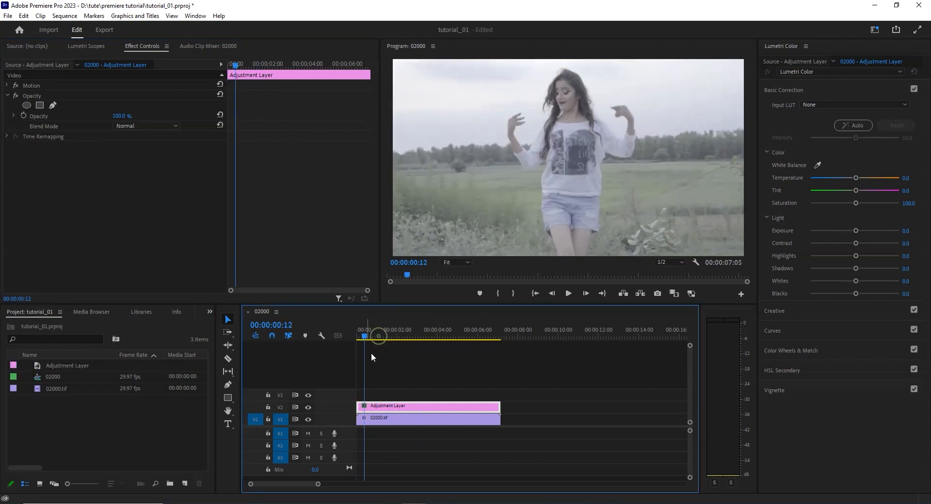
{"action": "key", "text": "Delete"}
Select the 02000.tif clip and display its Lumetri Scopes with the playhead at the start of the sequence
{"action": "left_click", "coordinate": [385, 416]}
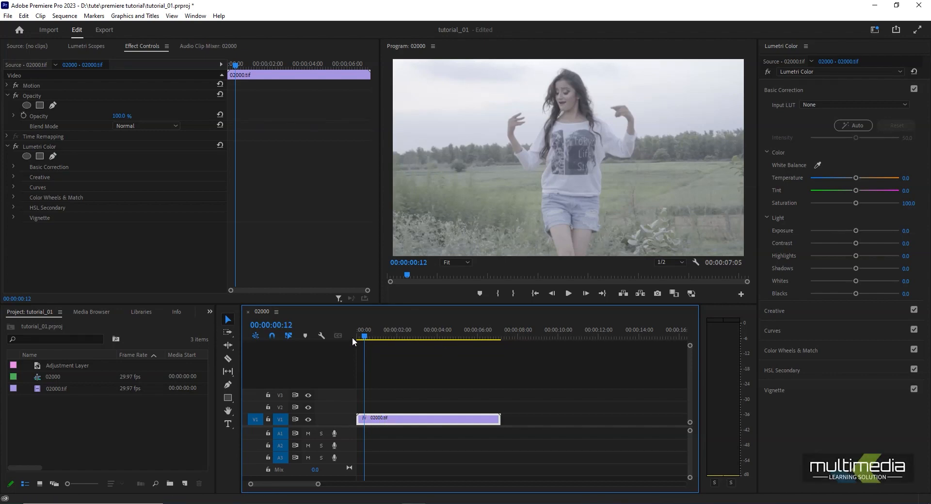
{"action": "left_click_drag", "start_coordinate": [496, 334], "coordinate": [292, 346]}
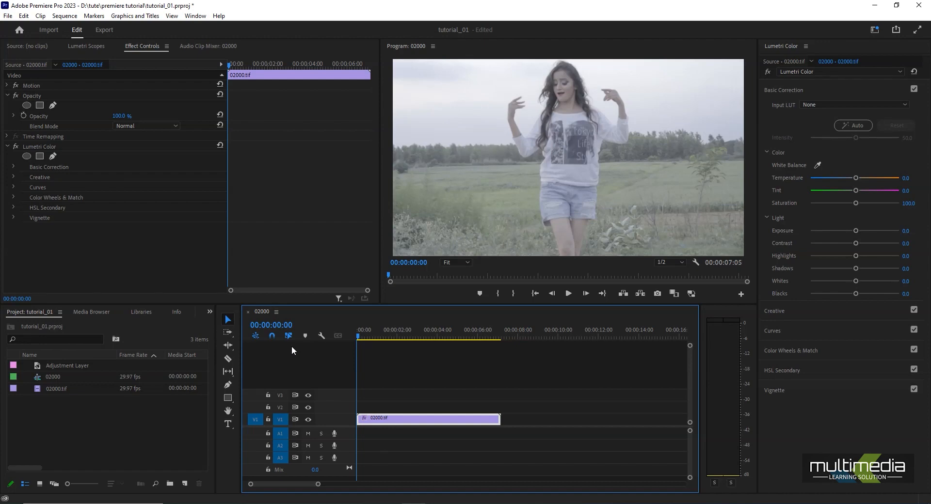
{"action": "left_click_drag", "start_coordinate": [372, 330], "coordinate": [331, 348]}
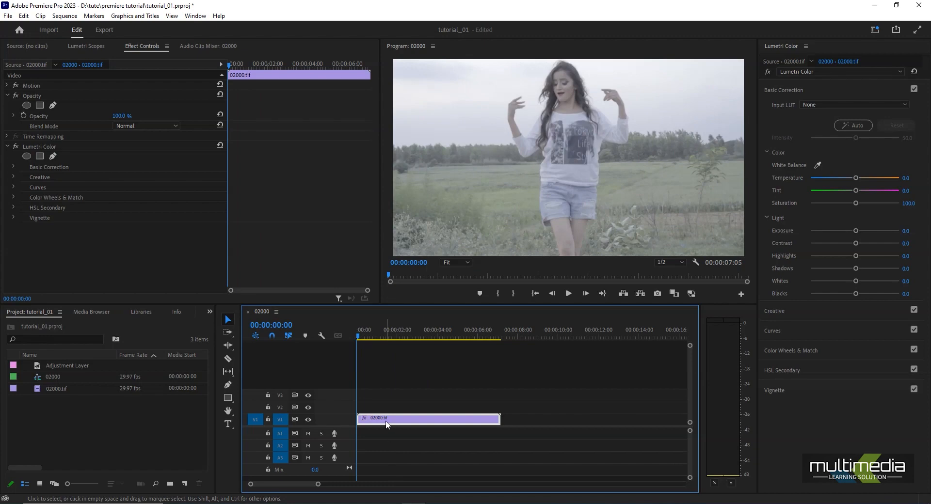
{"action": "left_click_drag", "start_coordinate": [371, 331], "coordinate": [270, 337]}
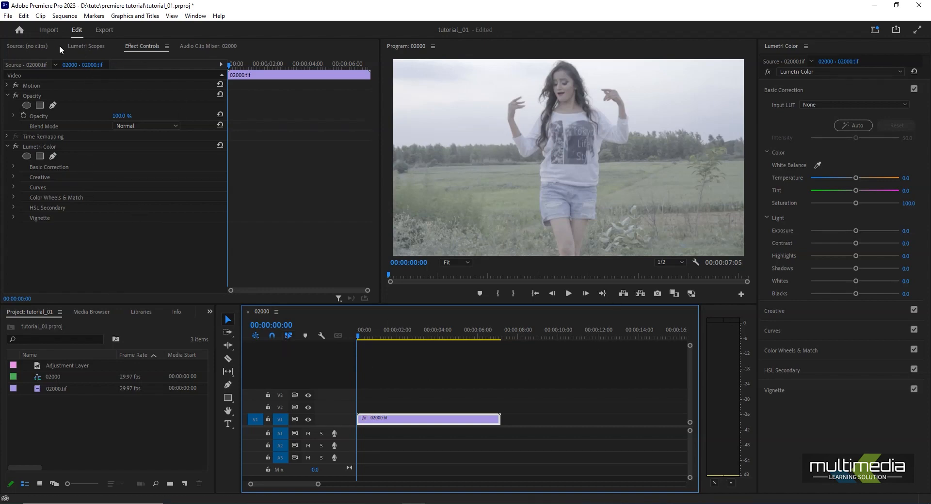
{"action": "left_click", "coordinate": [86, 46]}
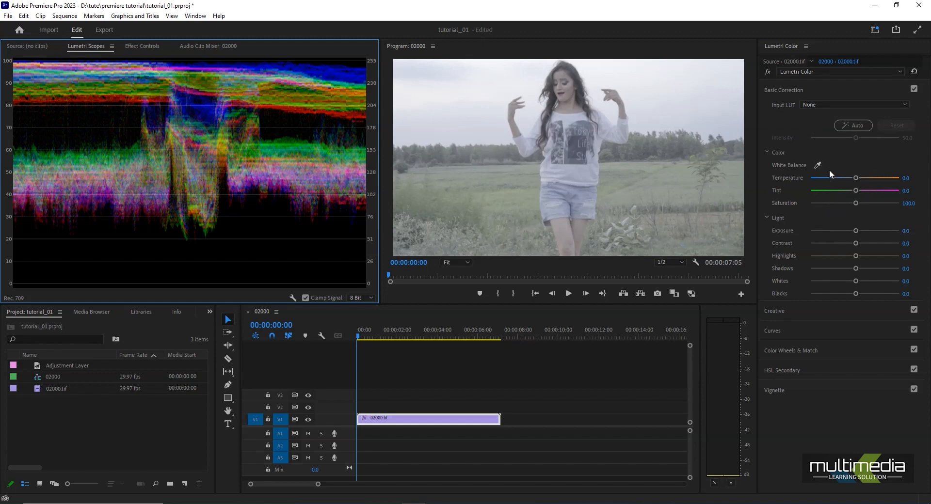
Collapse the Color and Light groups and the whole Basic Correction section of the Lumetri Color settings
{"action": "left_click", "coordinate": [766, 152]}
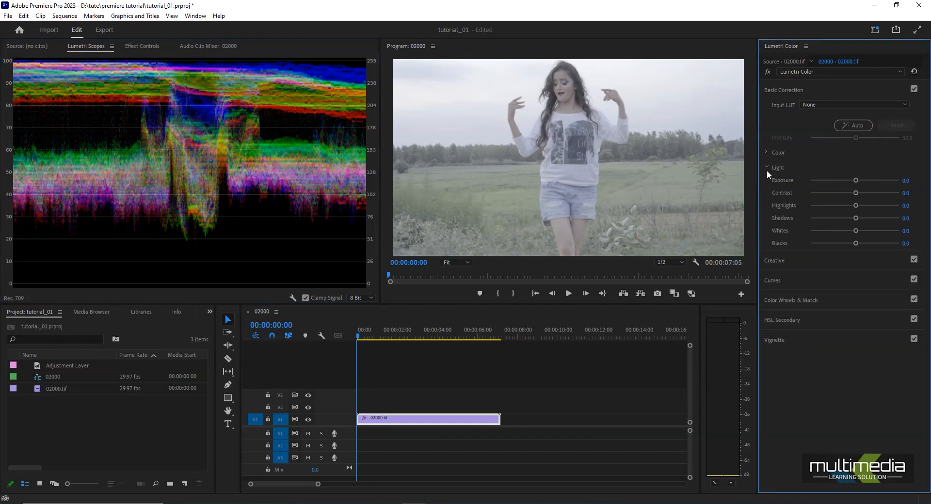
{"action": "left_click", "coordinate": [767, 167]}
{"action": "left_click", "coordinate": [769, 90]}
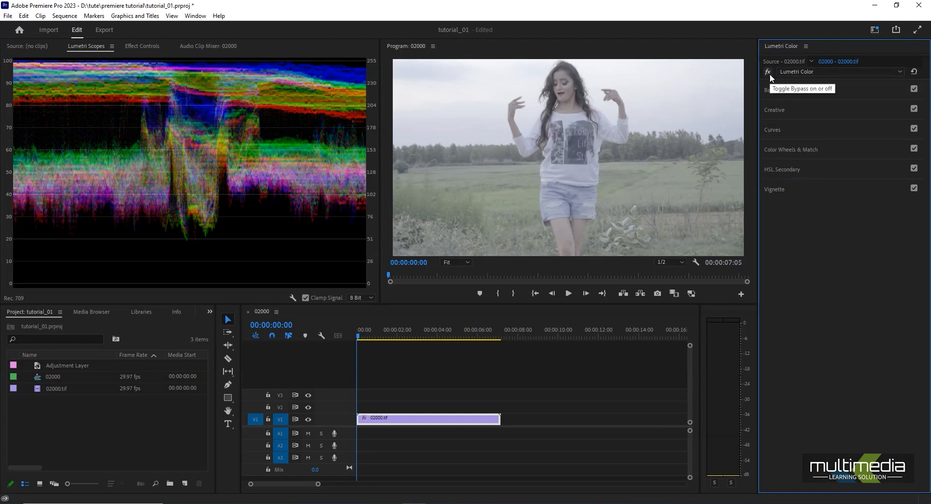
Add a second Lumetri Color effect to the 02000.tif clip and clear it again
{"action": "left_click", "coordinate": [806, 71]}
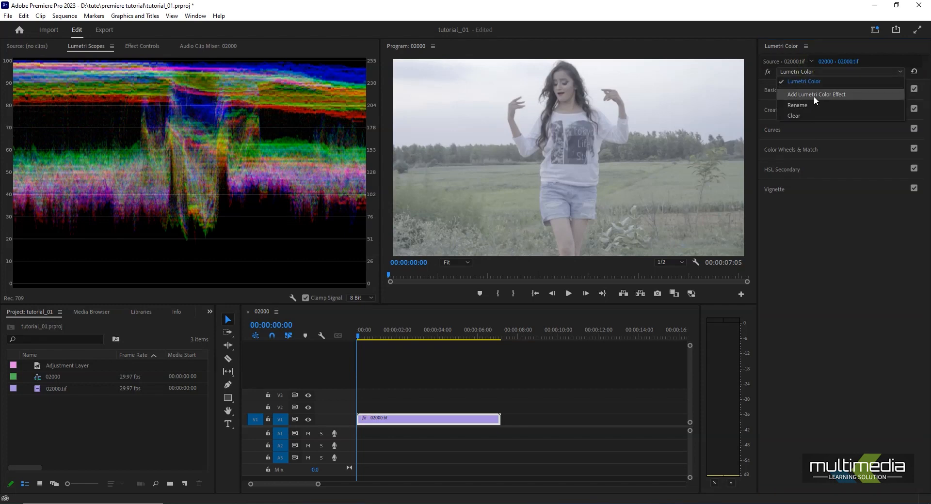
{"action": "left_click", "coordinate": [833, 96]}
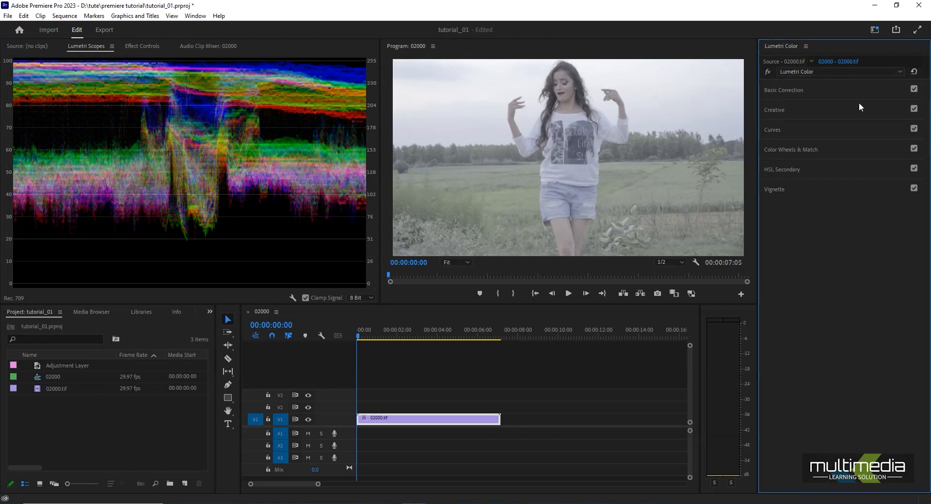
{"action": "left_click", "coordinate": [798, 71]}
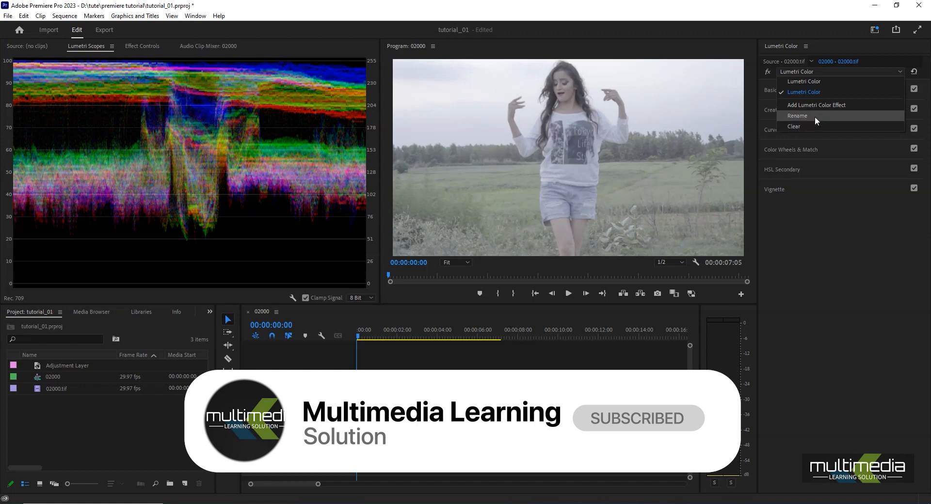
{"action": "left_click", "coordinate": [795, 127]}
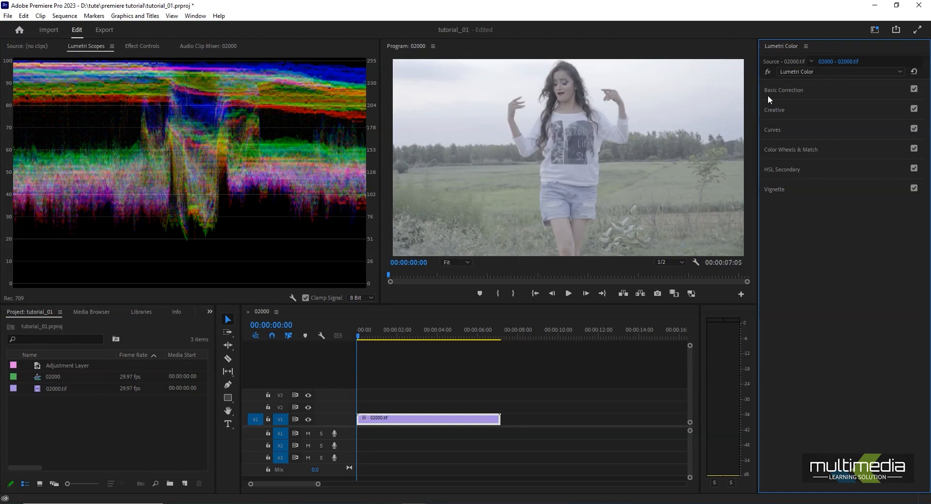
Expand Basic Correction and look through the Input LUT presets and the option to browse for a LUT file
{"action": "left_click", "coordinate": [799, 89]}
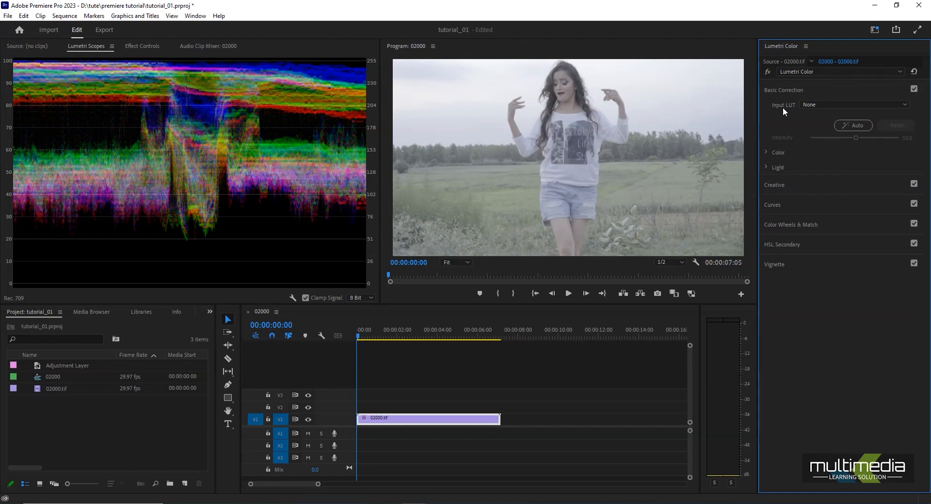
{"action": "left_click", "coordinate": [807, 104]}
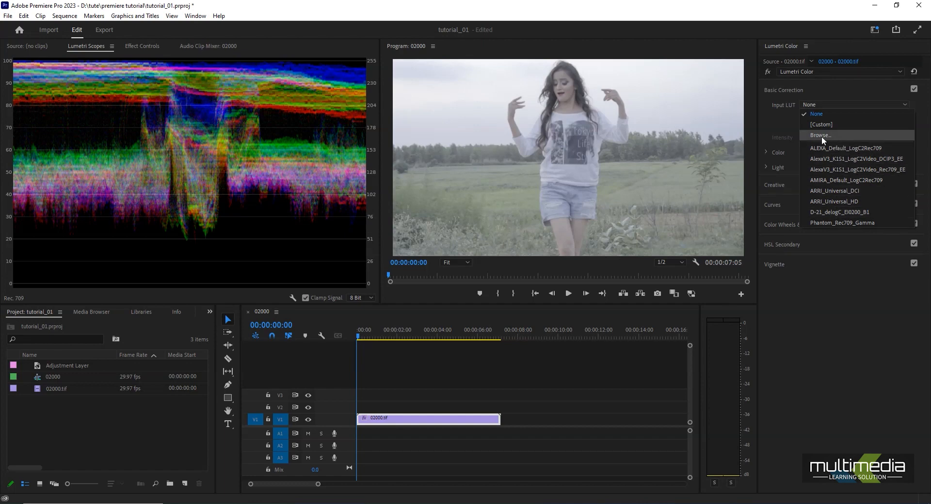
{"action": "key", "text": "Escape"}
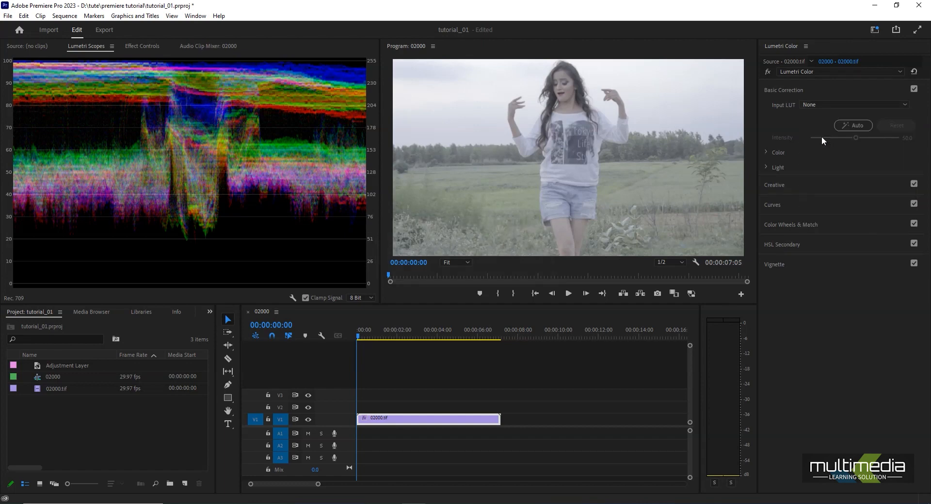
{"action": "left_click", "coordinate": [805, 106]}
{"action": "left_click", "coordinate": [811, 136]}
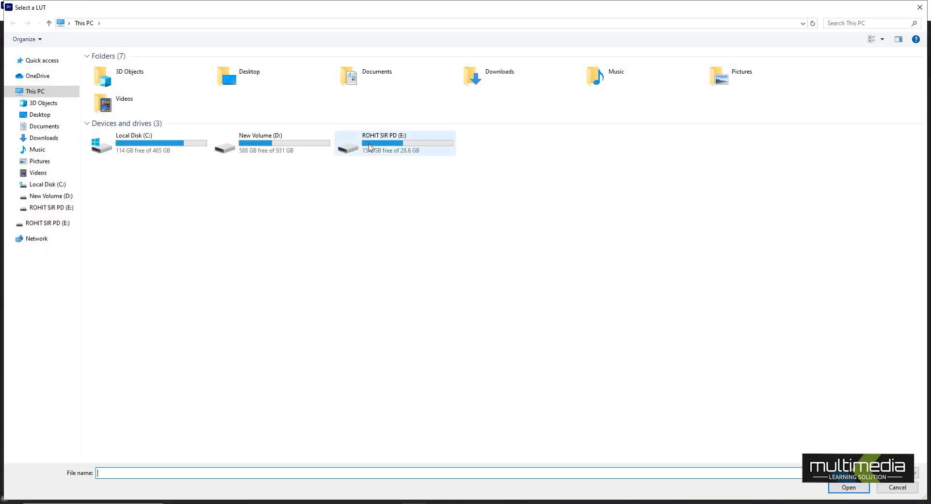
{"action": "left_click", "coordinate": [897, 488]}
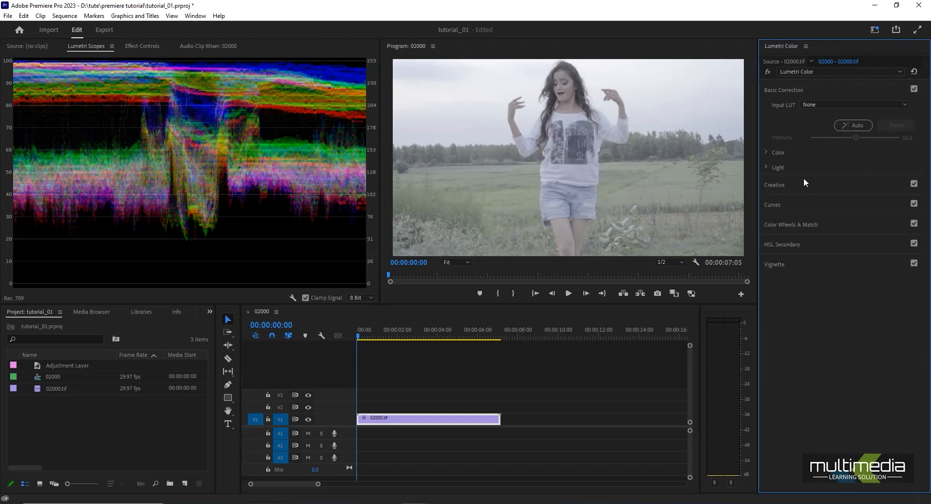
Expand the Color and Light settings, sample the white balance from the sky and set the temperature to 4.3
{"action": "left_click", "coordinate": [766, 152]}
{"action": "left_click", "coordinate": [767, 217]}
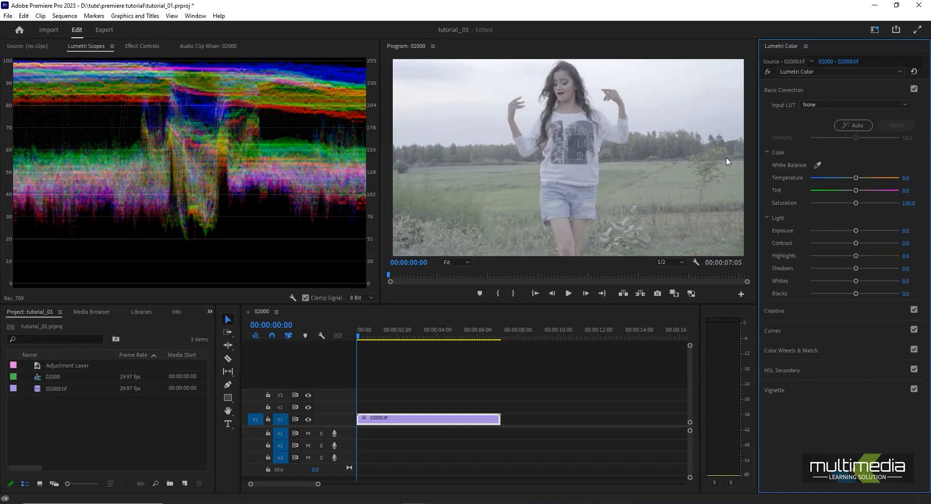
{"action": "left_click", "coordinate": [817, 165]}
{"action": "left_click", "coordinate": [679, 84]}
{"action": "mouse_move", "coordinate": [857, 177]}
{"action": "left_mouse_down"}
{"action": "mouse_move", "coordinate": [868, 176]}
{"action": "mouse_move", "coordinate": [839, 178]}
{"action": "mouse_move", "coordinate": [863, 178]}
{"action": "mouse_move", "coordinate": [846, 190]}
{"action": "mouse_move", "coordinate": [868, 180]}
{"action": "left_mouse_up"}
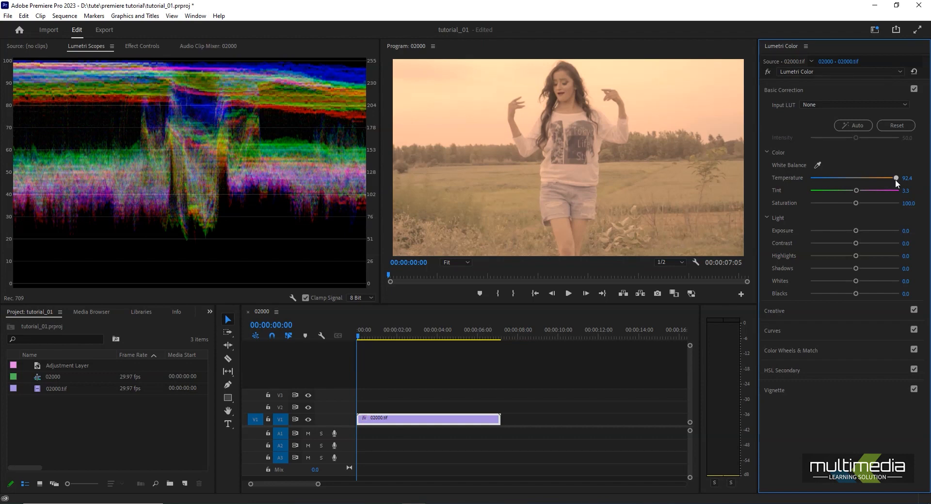
{"action": "left_click_drag", "start_coordinate": [895, 179], "coordinate": [856, 185]}
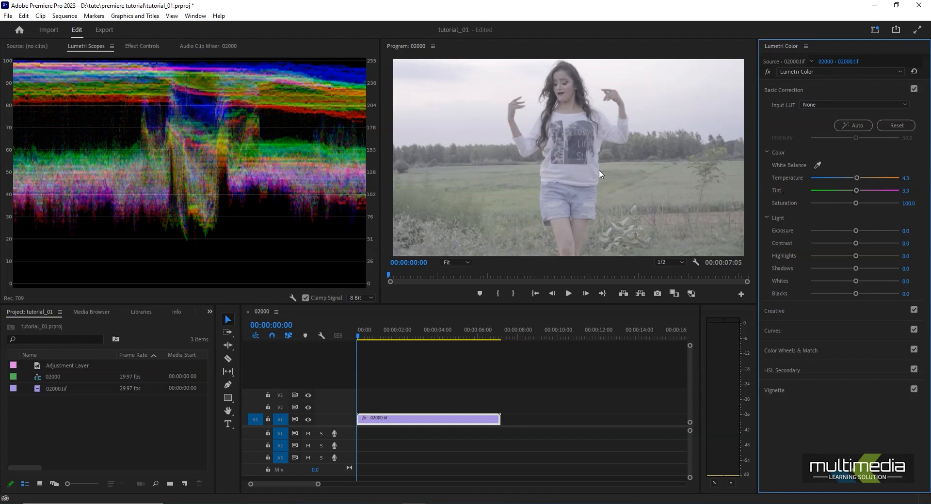
Try a strong green tint on the clip, and settle the tint at 4.3
{"action": "left_click_drag", "start_coordinate": [856, 190], "coordinate": [845, 191]}
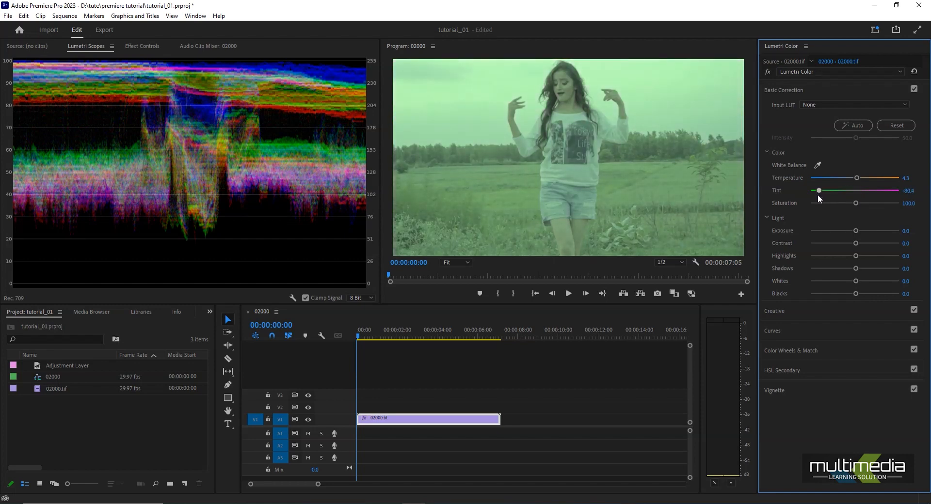
{"action": "left_click_drag", "start_coordinate": [822, 196], "coordinate": [821, 197]}
{"action": "left_click_drag", "start_coordinate": [810, 197], "coordinate": [859, 194]}
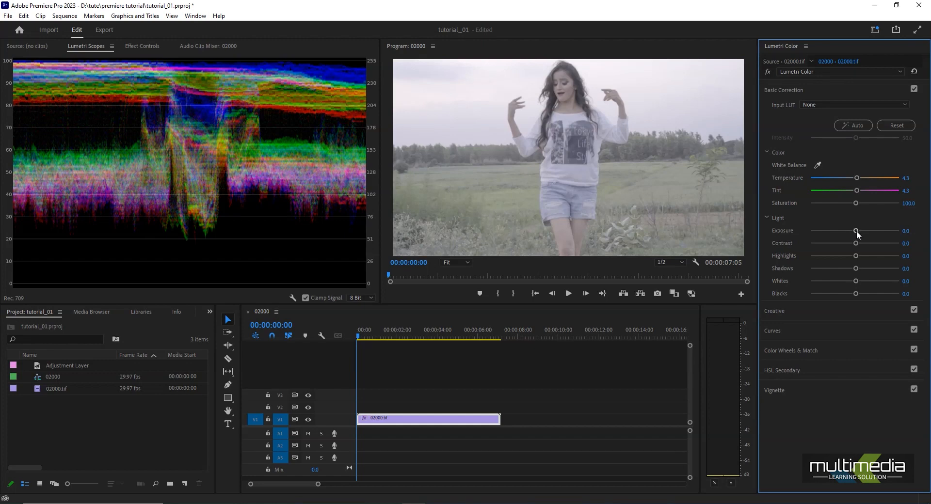
Set the clip's exposure to -0.3 and its contrast to 77.2
{"action": "left_click_drag", "start_coordinate": [856, 231], "coordinate": [871, 226]}
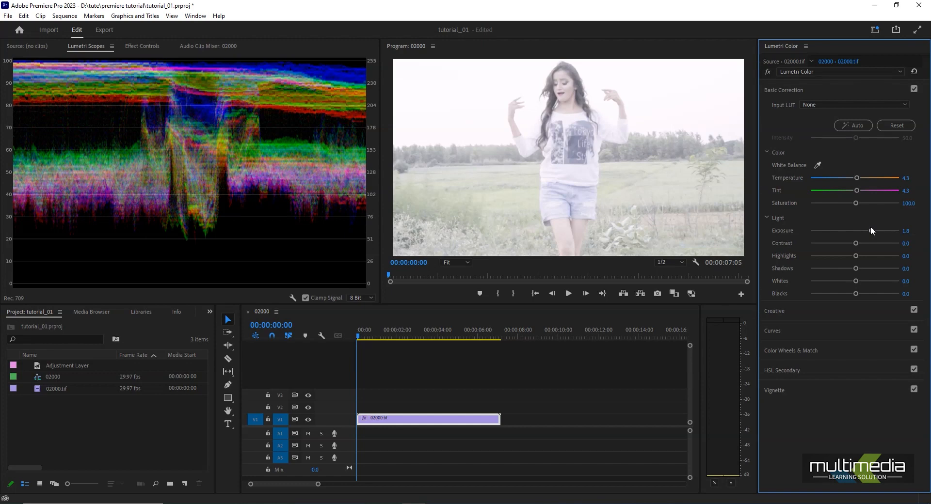
{"action": "left_click_drag", "start_coordinate": [871, 226], "coordinate": [851, 228]}
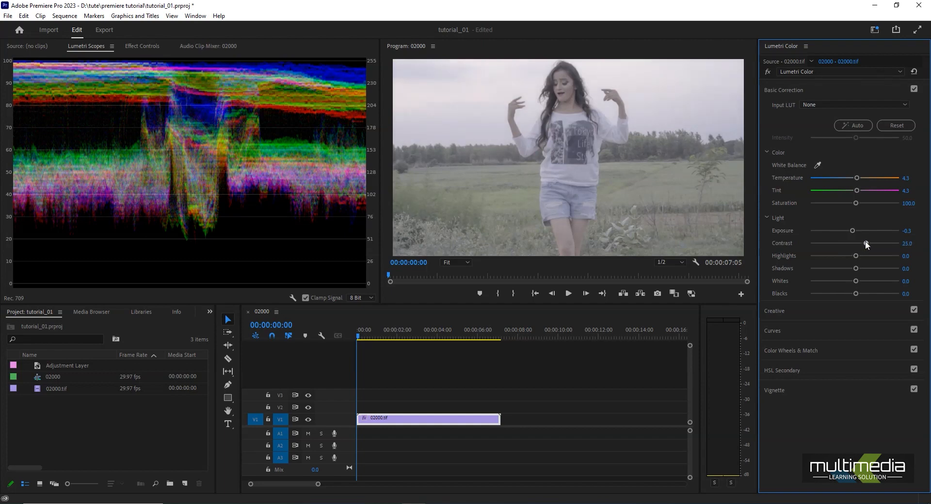
{"action": "mouse_move", "coordinate": [879, 243]}
{"action": "left_mouse_down"}
{"action": "mouse_move", "coordinate": [851, 237]}
{"action": "mouse_move", "coordinate": [892, 238]}
{"action": "mouse_move", "coordinate": [869, 239]}
{"action": "mouse_move", "coordinate": [878, 244]}
{"action": "left_mouse_up"}
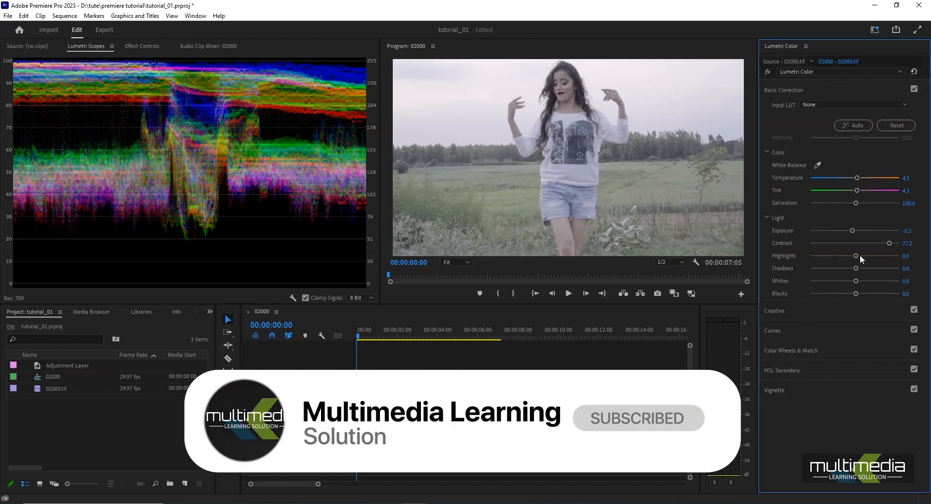
Adjust the clip's tonal range with highlights at -2.2, shadows at -81.5, whites at -8.7 and blacks at -100
{"action": "left_click_drag", "start_coordinate": [858, 255], "coordinate": [811, 263]}
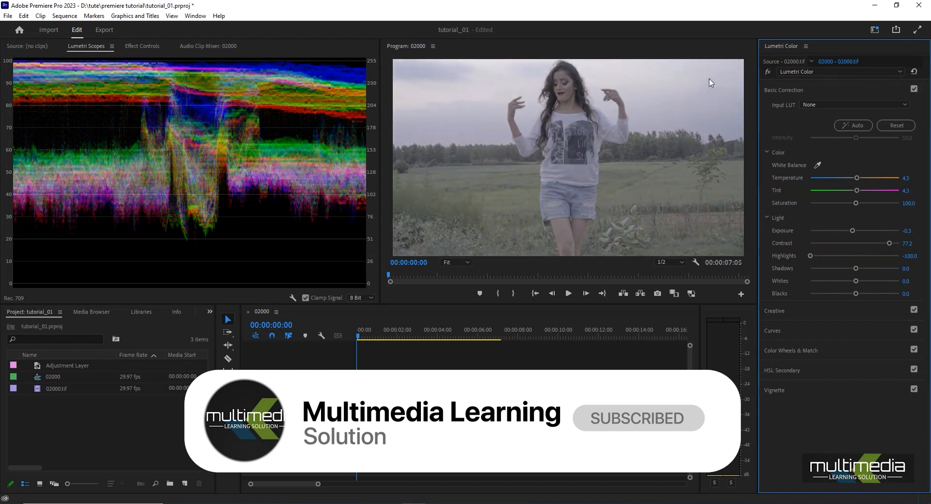
{"action": "left_click_drag", "start_coordinate": [810, 256], "coordinate": [854, 258]}
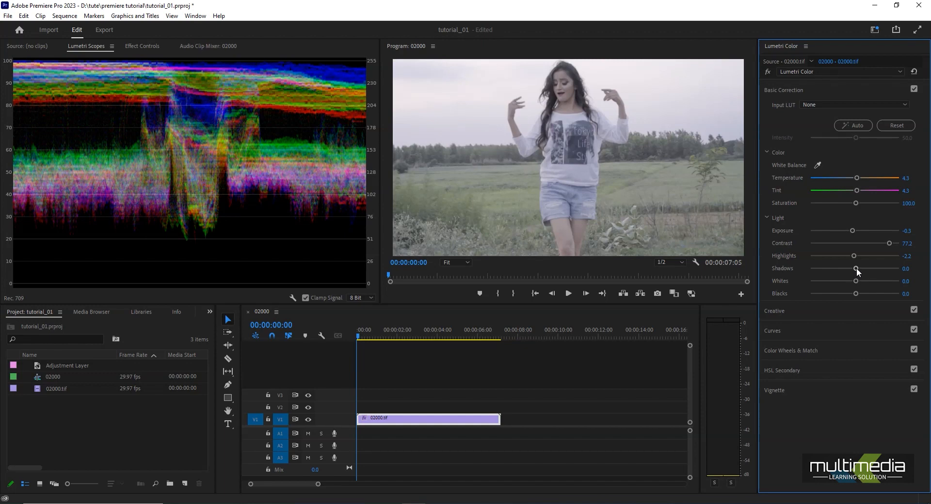
{"action": "left_click_drag", "start_coordinate": [856, 268], "coordinate": [881, 275]}
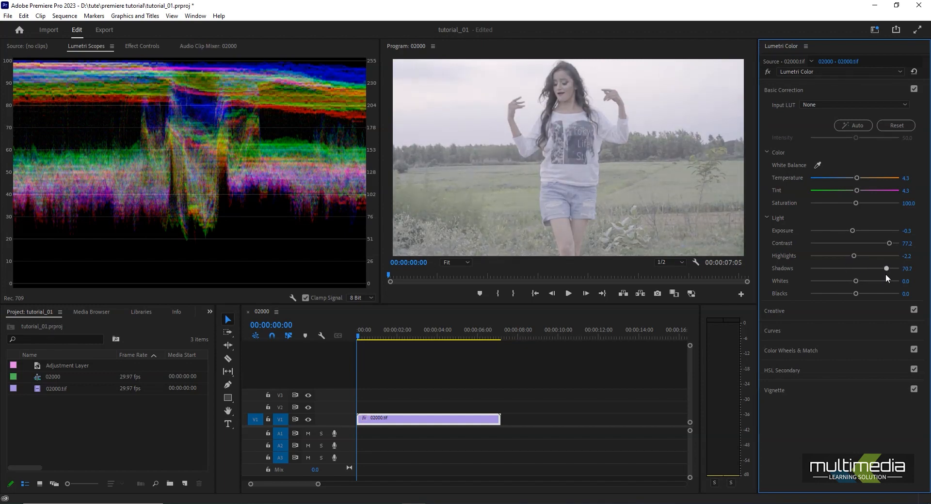
{"action": "left_click_drag", "start_coordinate": [892, 274], "coordinate": [846, 275]}
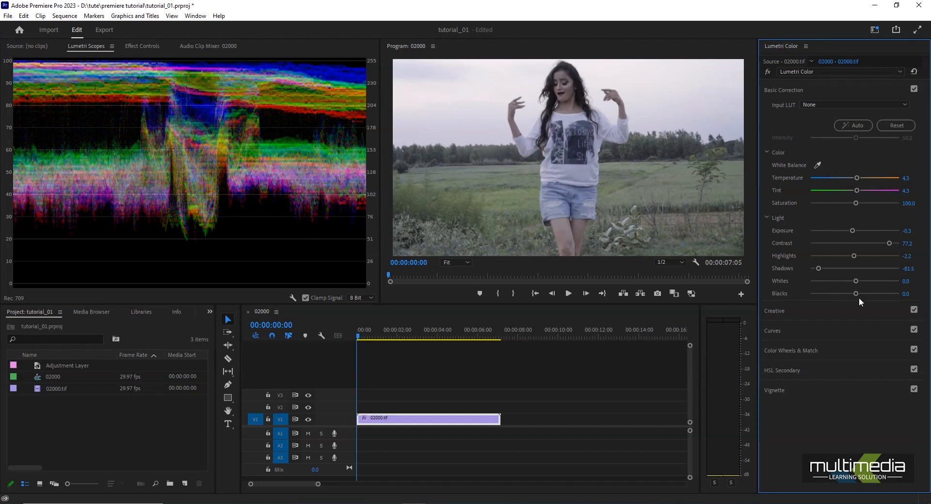
{"action": "left_click_drag", "start_coordinate": [857, 281], "coordinate": [790, 295]}
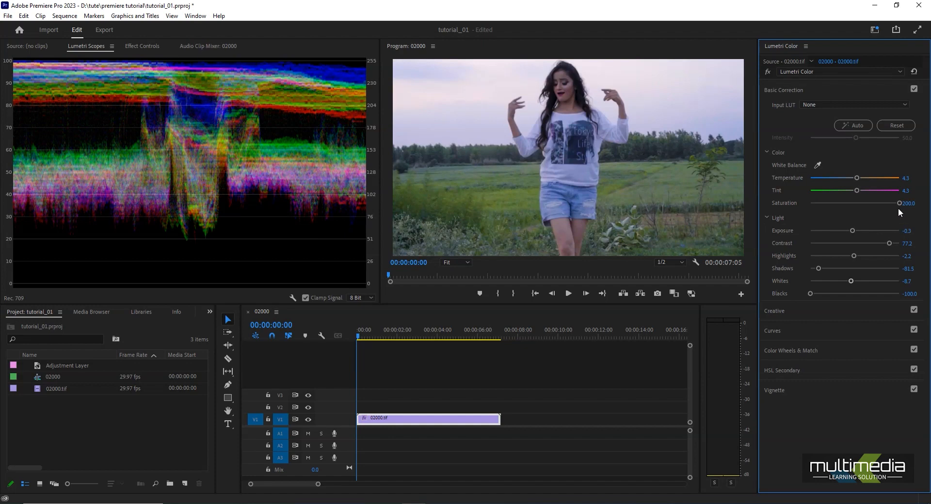
Try the clip fully desaturated, set the saturation to 200 and collapse the Basic Correction section
{"action": "left_click_drag", "start_coordinate": [867, 208], "coordinate": [812, 218]}
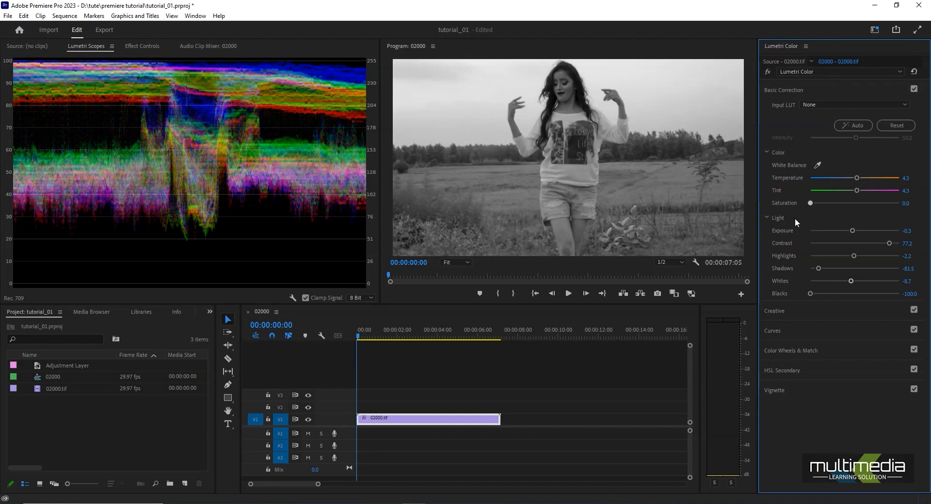
{"action": "left_click_drag", "start_coordinate": [810, 203], "coordinate": [838, 215]}
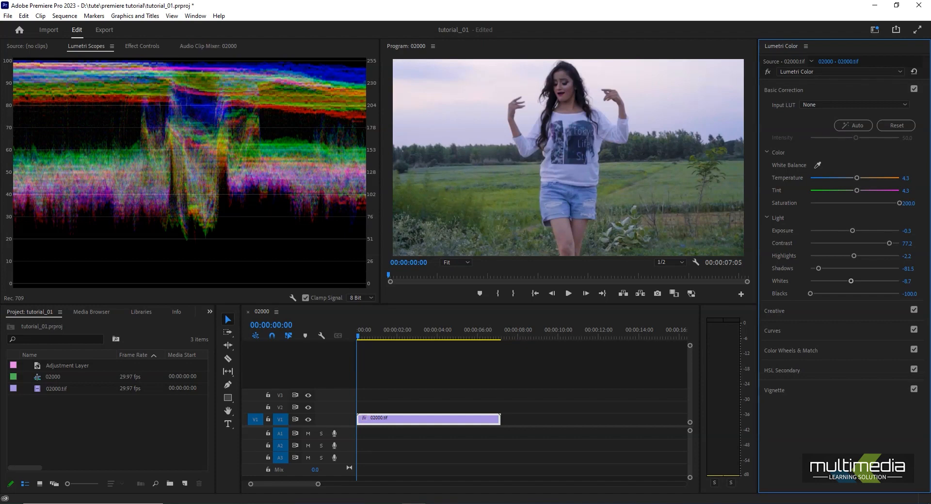
{"action": "left_click", "coordinate": [783, 90]}
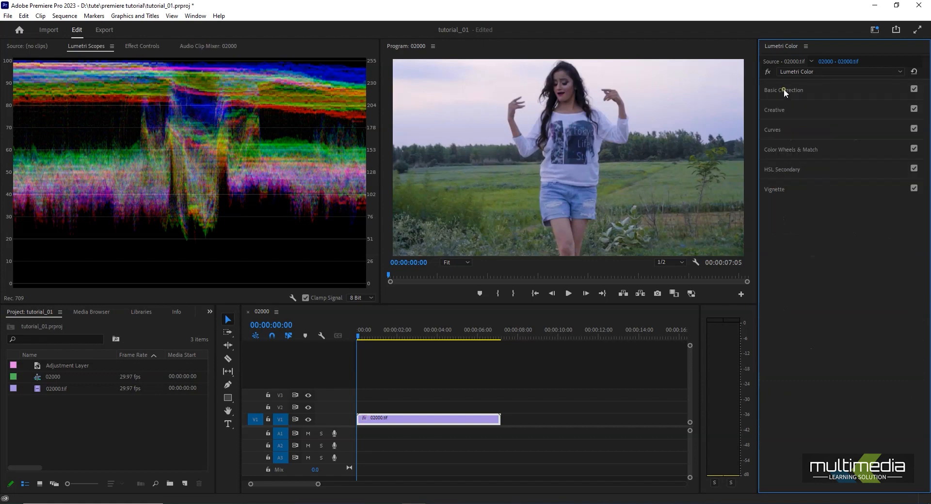
{"action": "left_click", "coordinate": [784, 89]}
{"action": "left_click", "coordinate": [783, 90]}
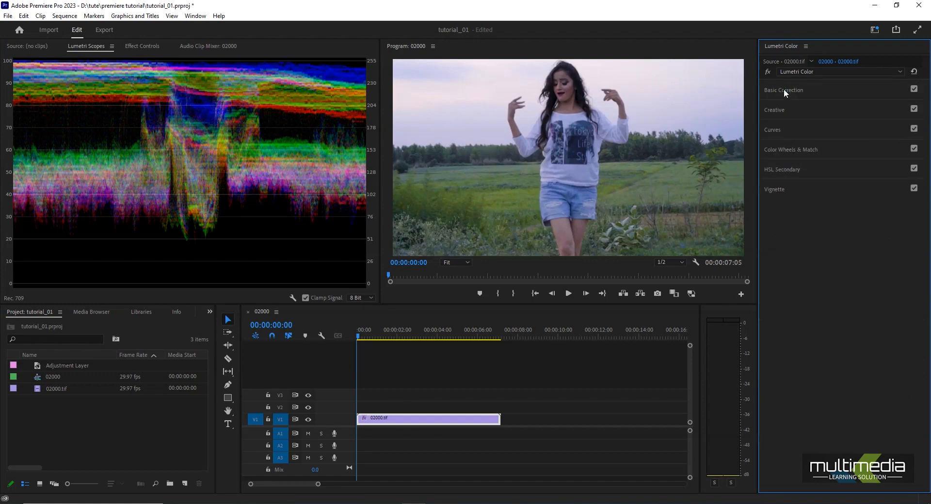